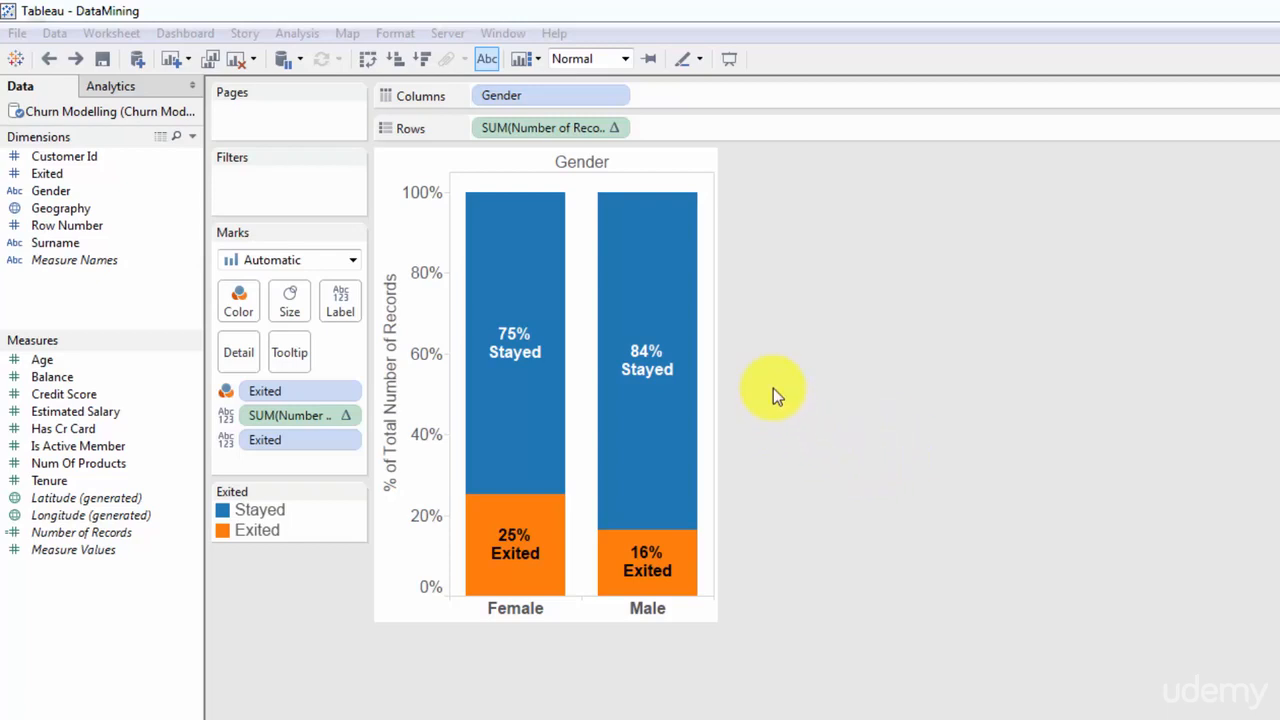
Reorder the bar labels on the Marks card so Exited sits above the percentage of records
mouse_move(694, 366)
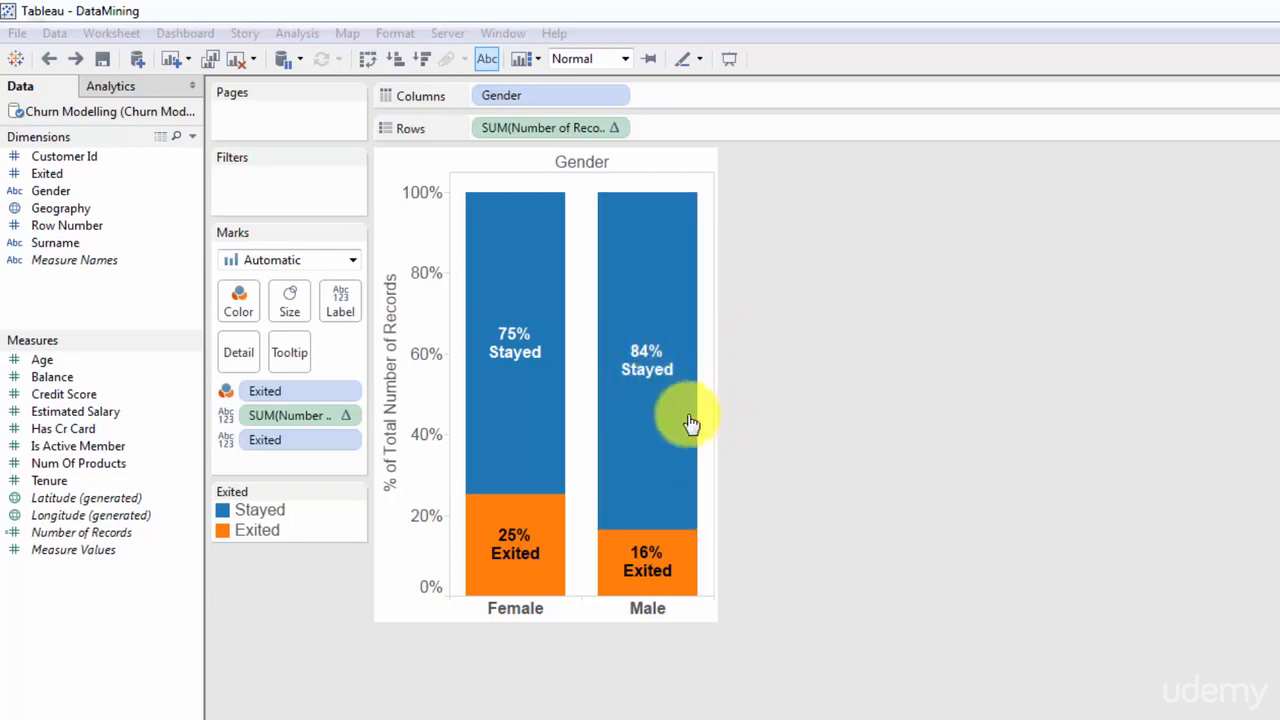
mouse_move(500, 323)
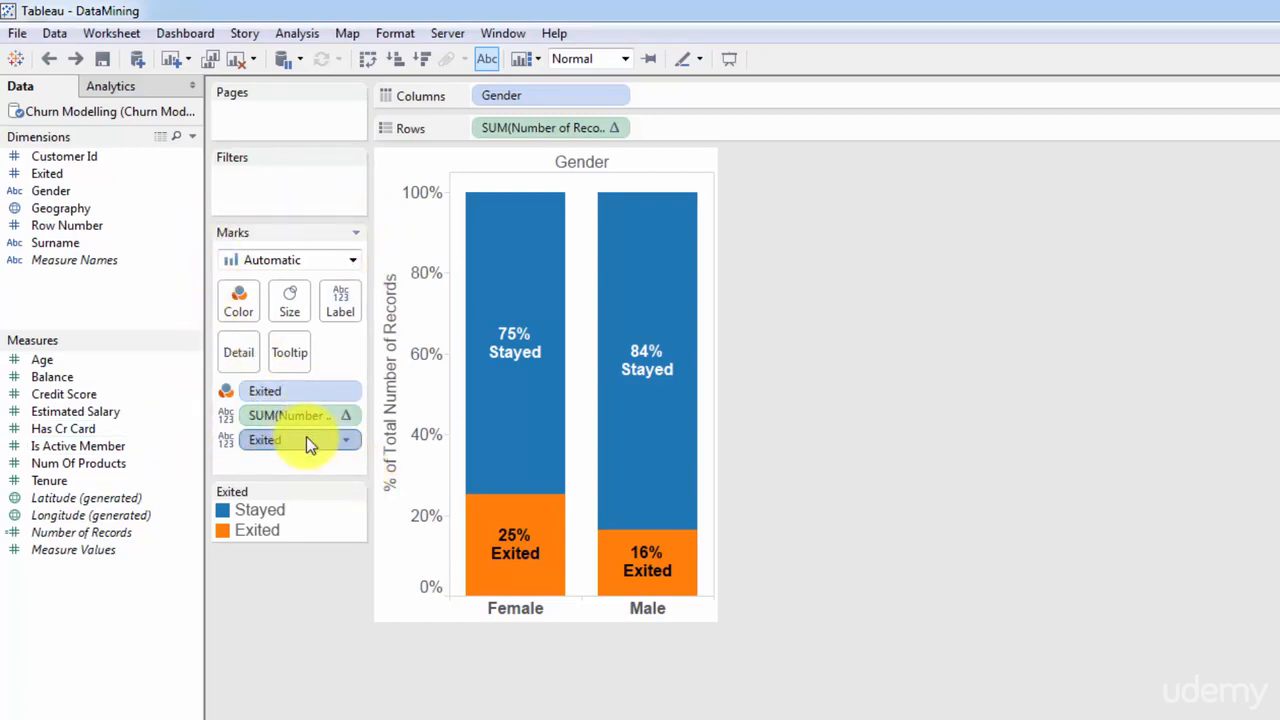
left_click_drag(306, 436, 305, 399)
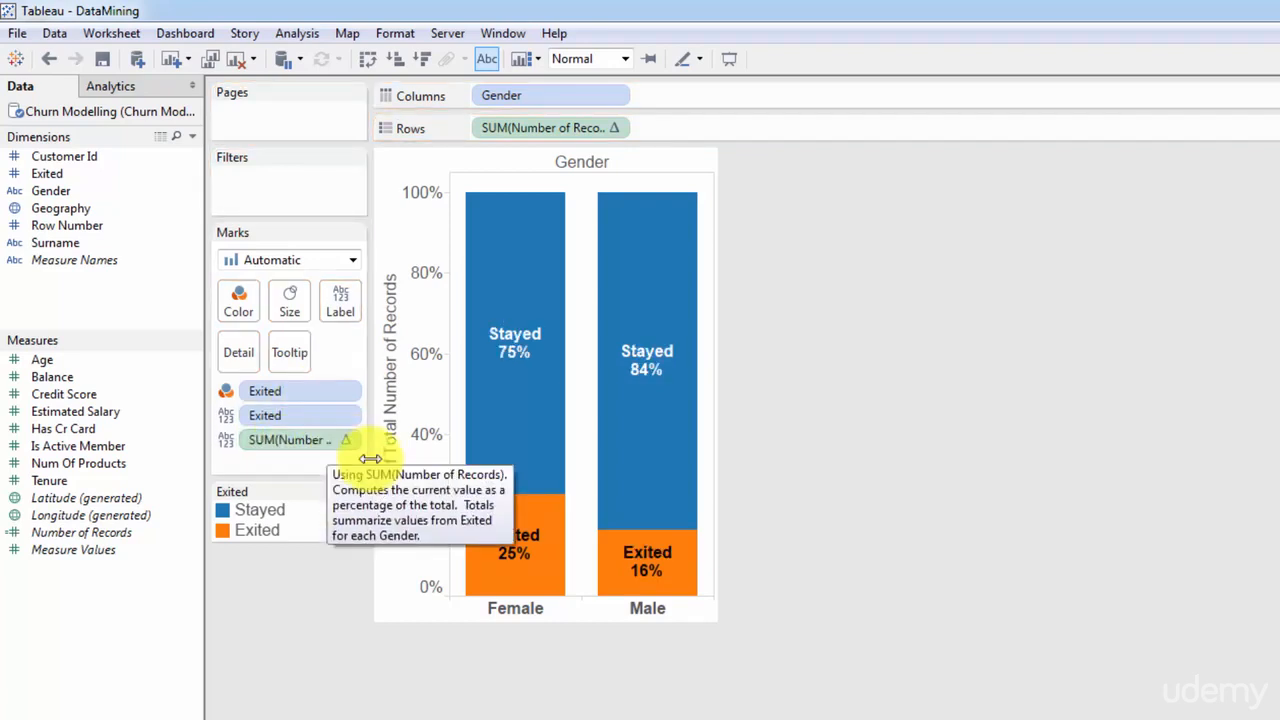
Try the chart without Gender in Columns and with a wider bar to examine the overall exited share, undoing both changes
mouse_move(520, 352)
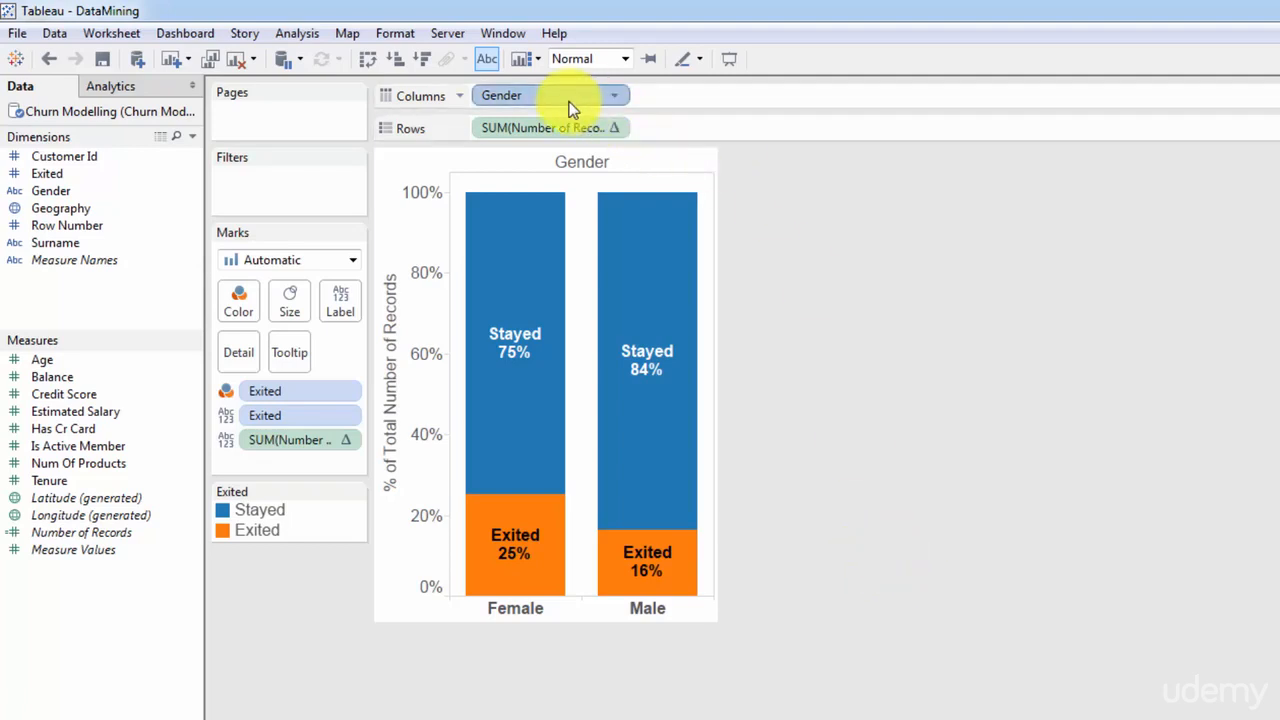
left_click_drag(570, 97, 1036, 388)
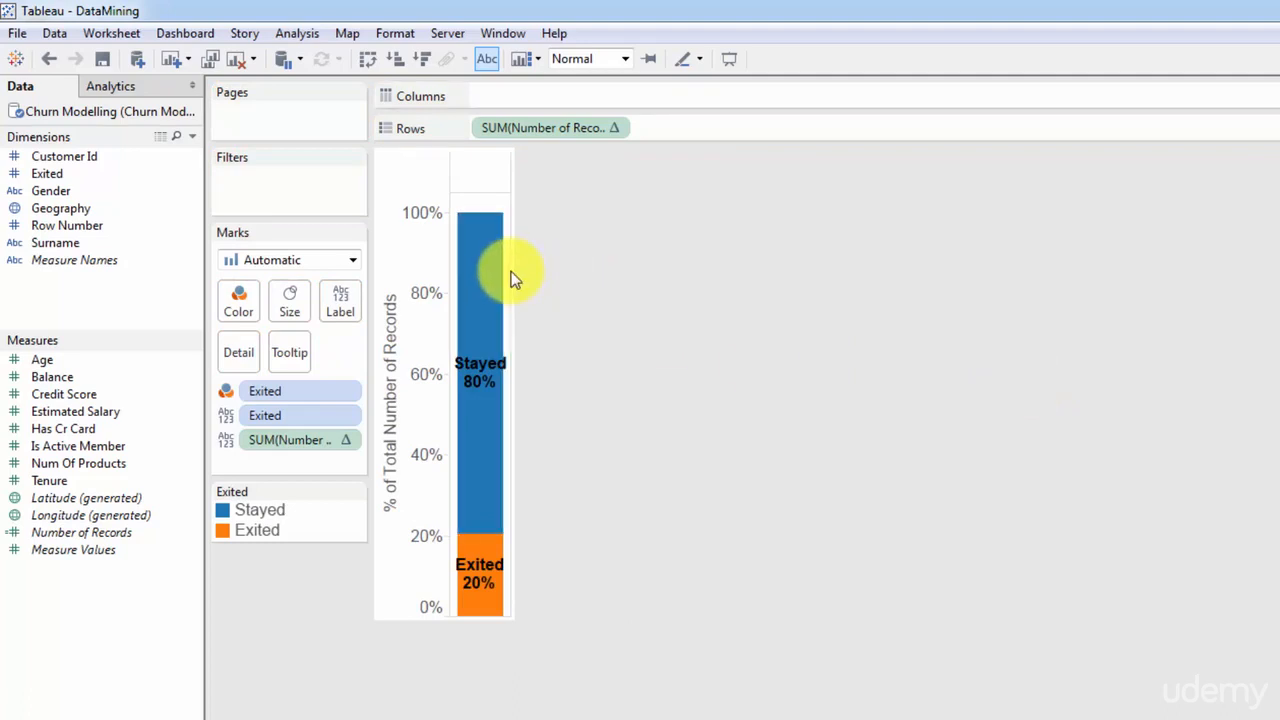
left_click_drag(512, 276, 654, 271)
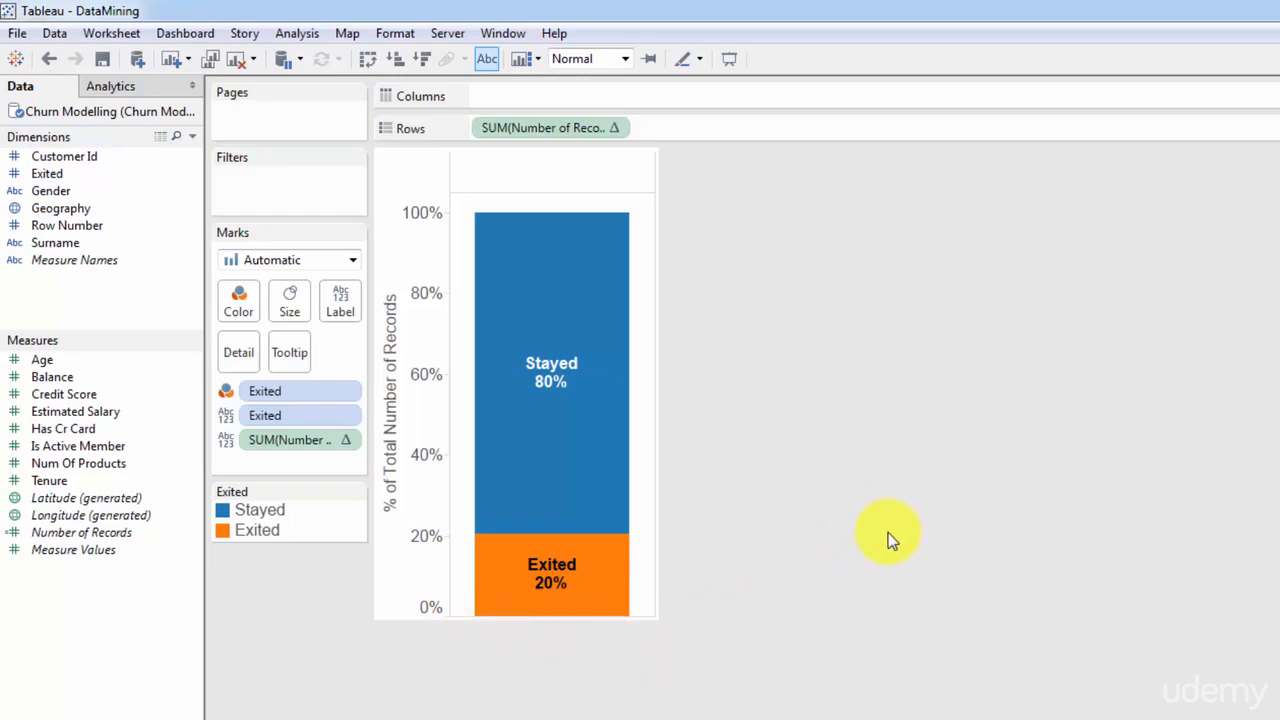
mouse_move(623, 246)
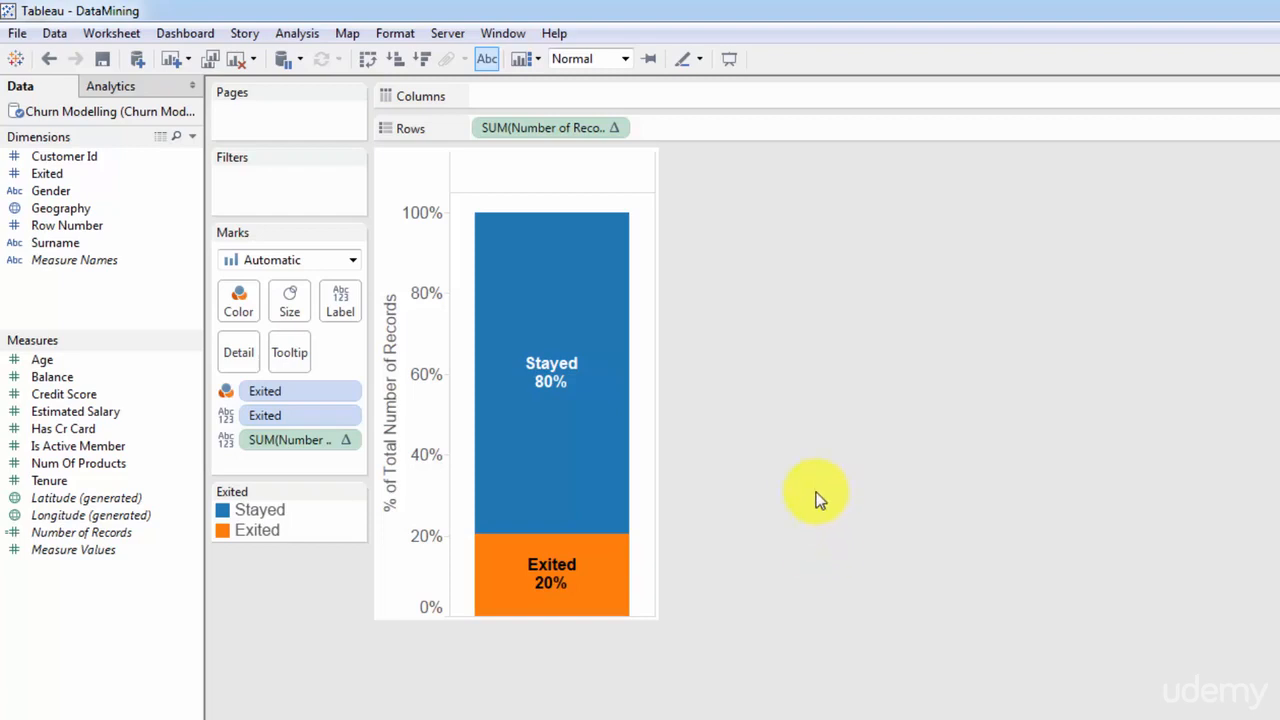
key("ctrl+z")
key("ctrl+z")
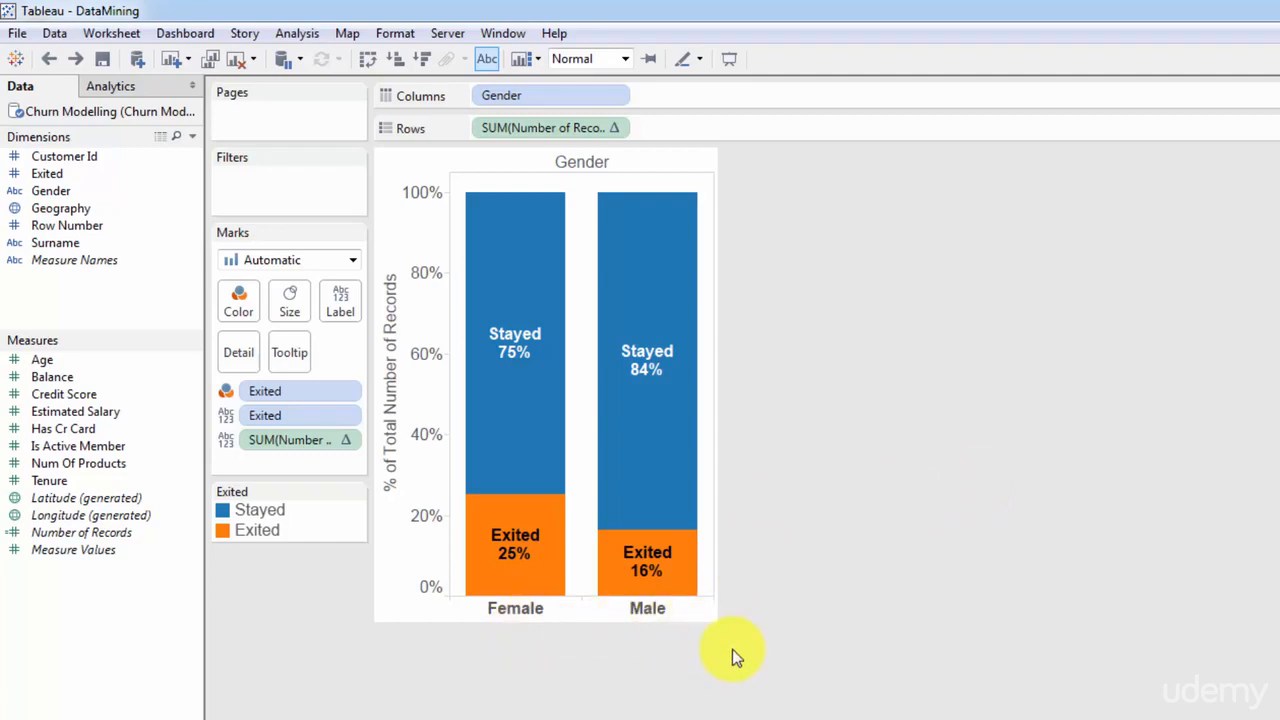
Start adding a reference line to the % of Total Number of Records axis, with its scope set to Entire Table
right_click(412, 507)
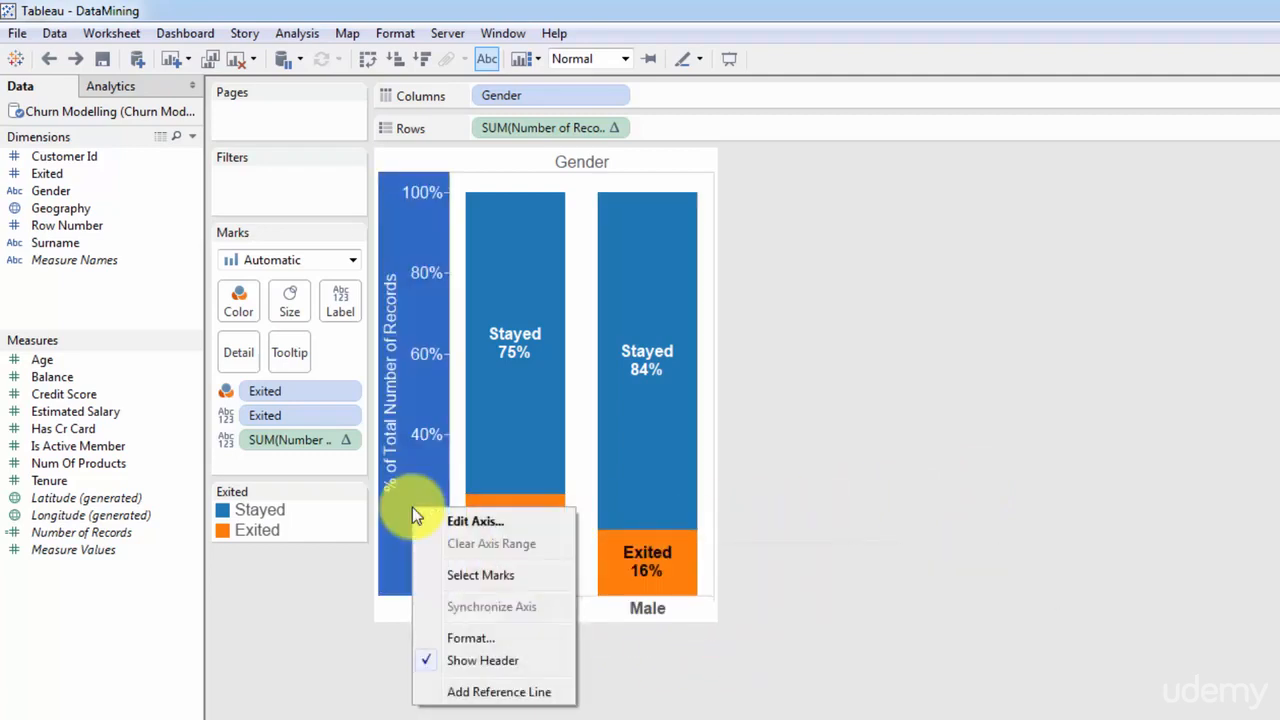
left_click(508, 692)
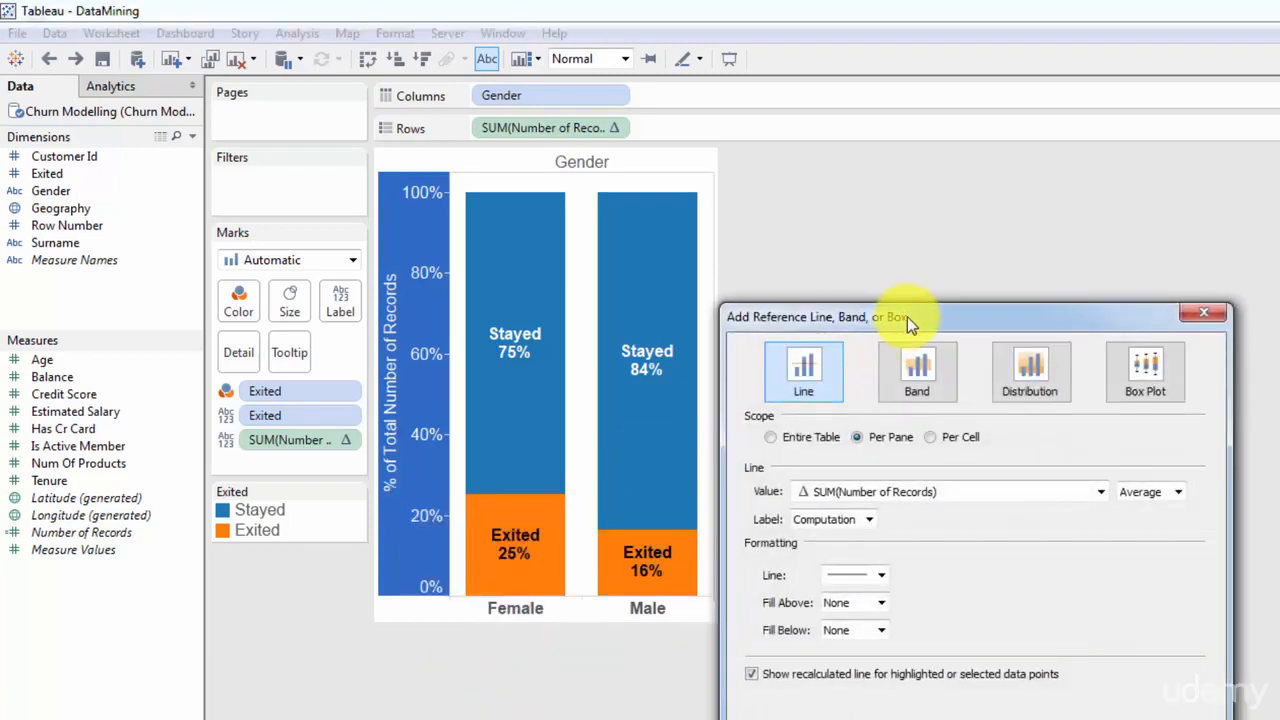
left_click_drag(907, 317, 875, 196)
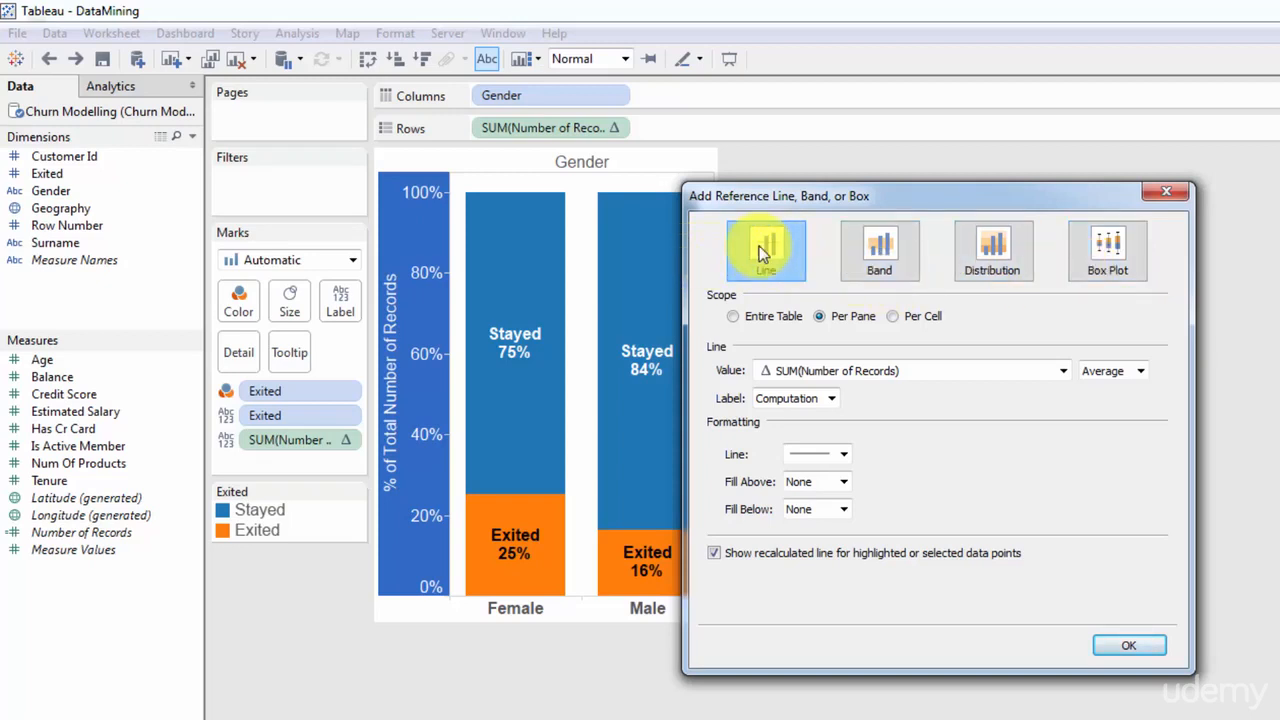
left_click(733, 317)
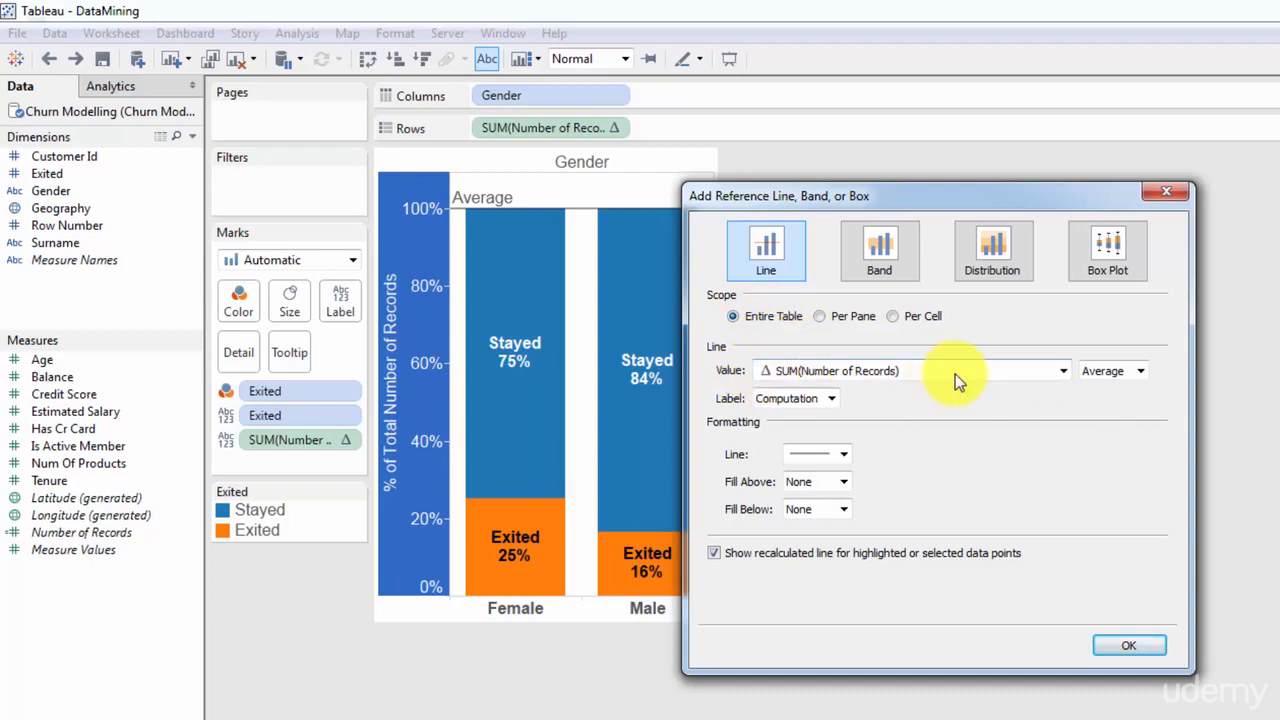
Examine the value fields and aggregation options available for the reference line, keeping SUM(Number of Records) and Average
left_click(883, 377)
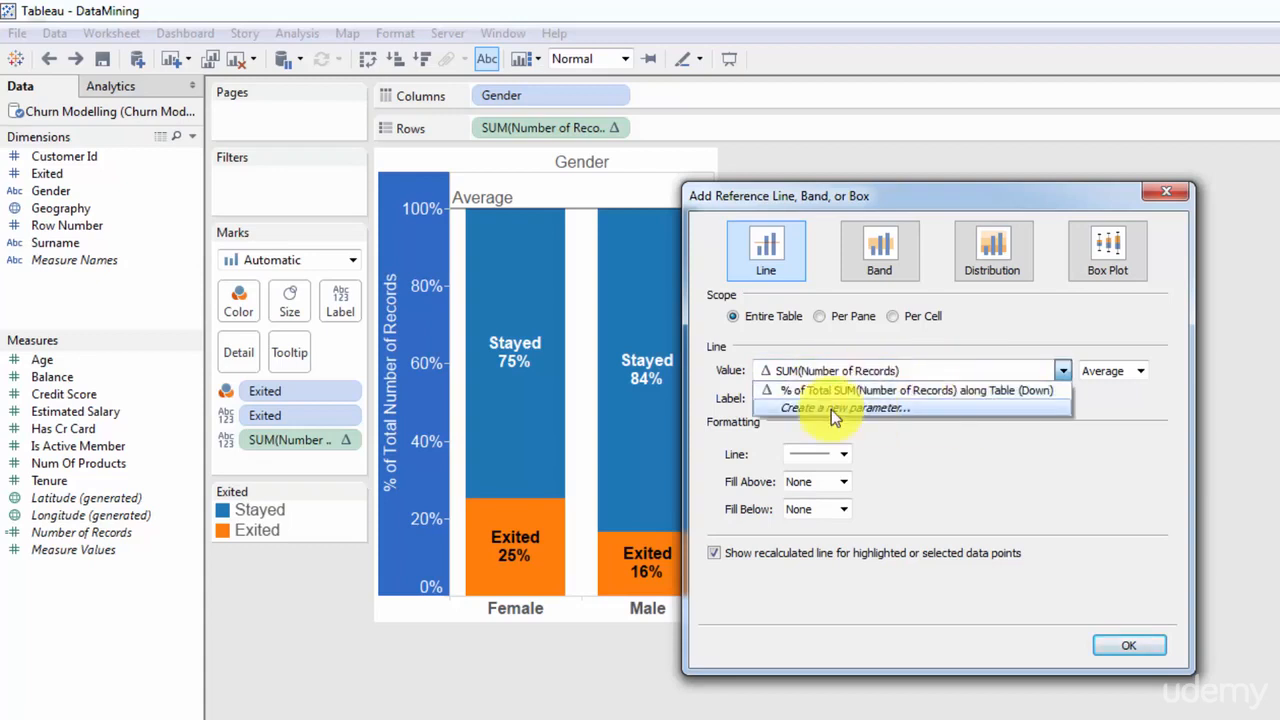
left_click(968, 364)
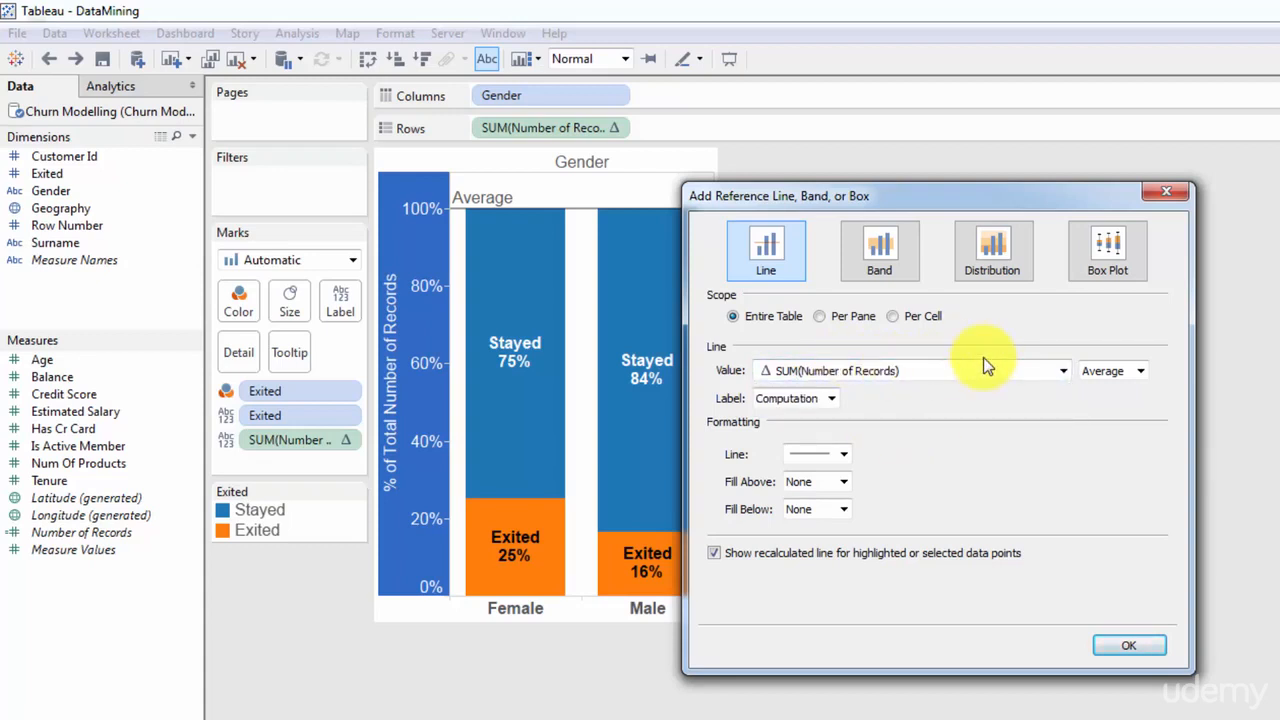
left_click(1138, 372)
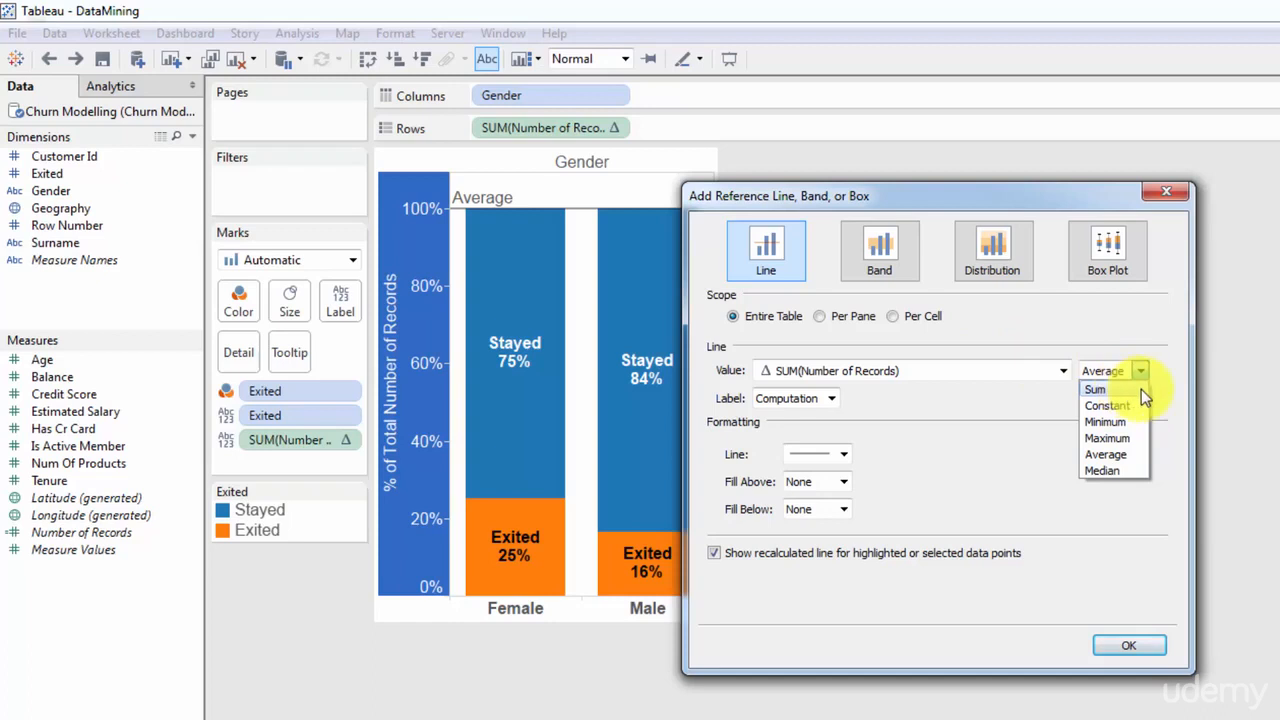
left_click(1030, 373)
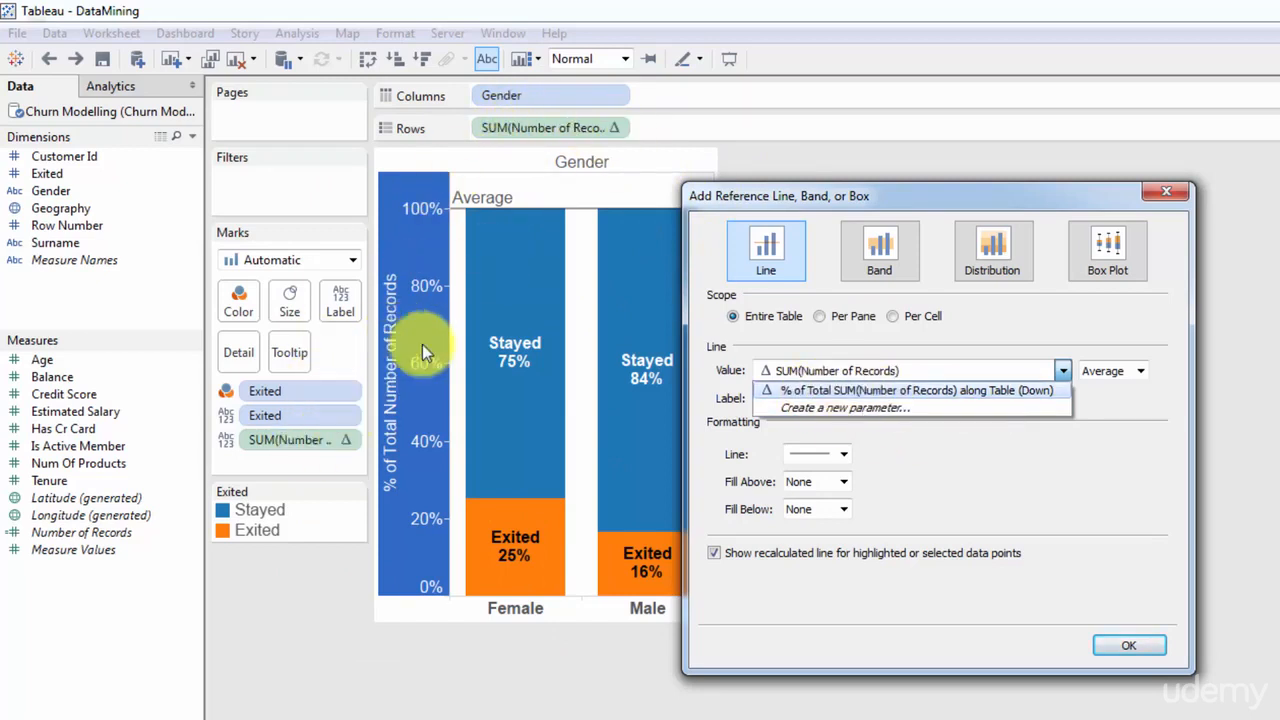
left_click(1013, 366)
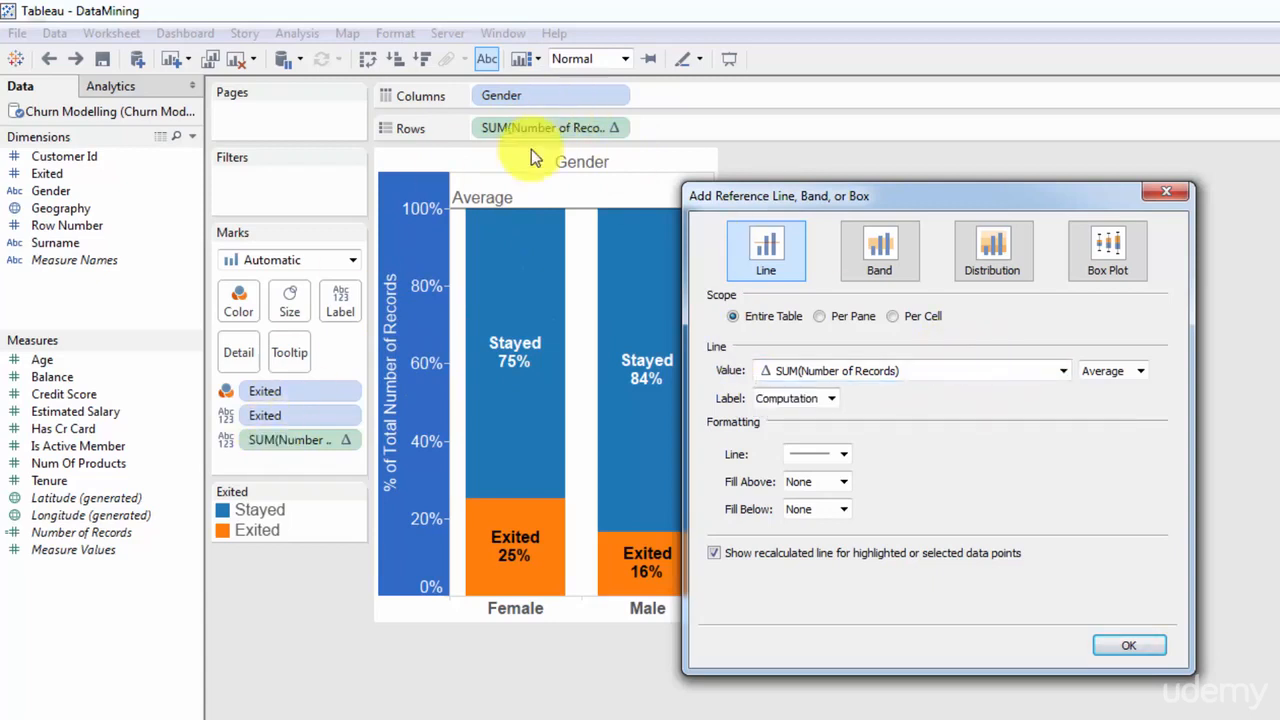
left_click(1102, 368)
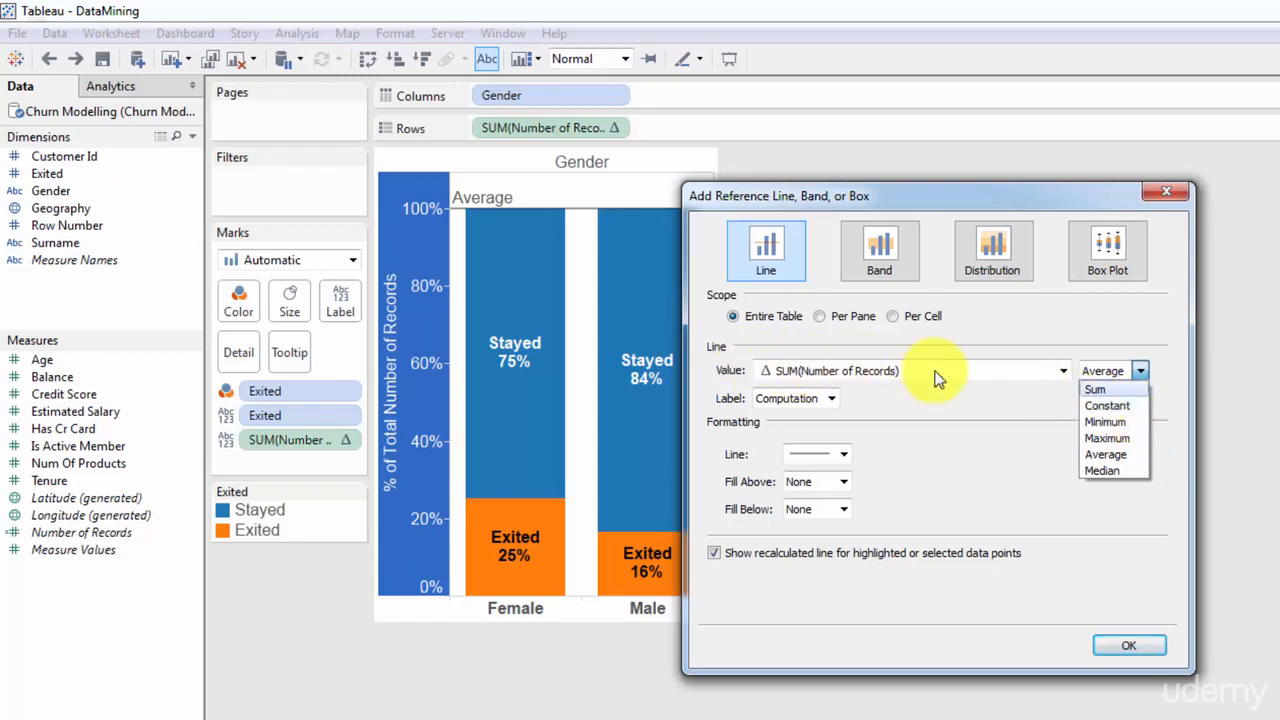
left_click(1127, 452)
left_click(1122, 374)
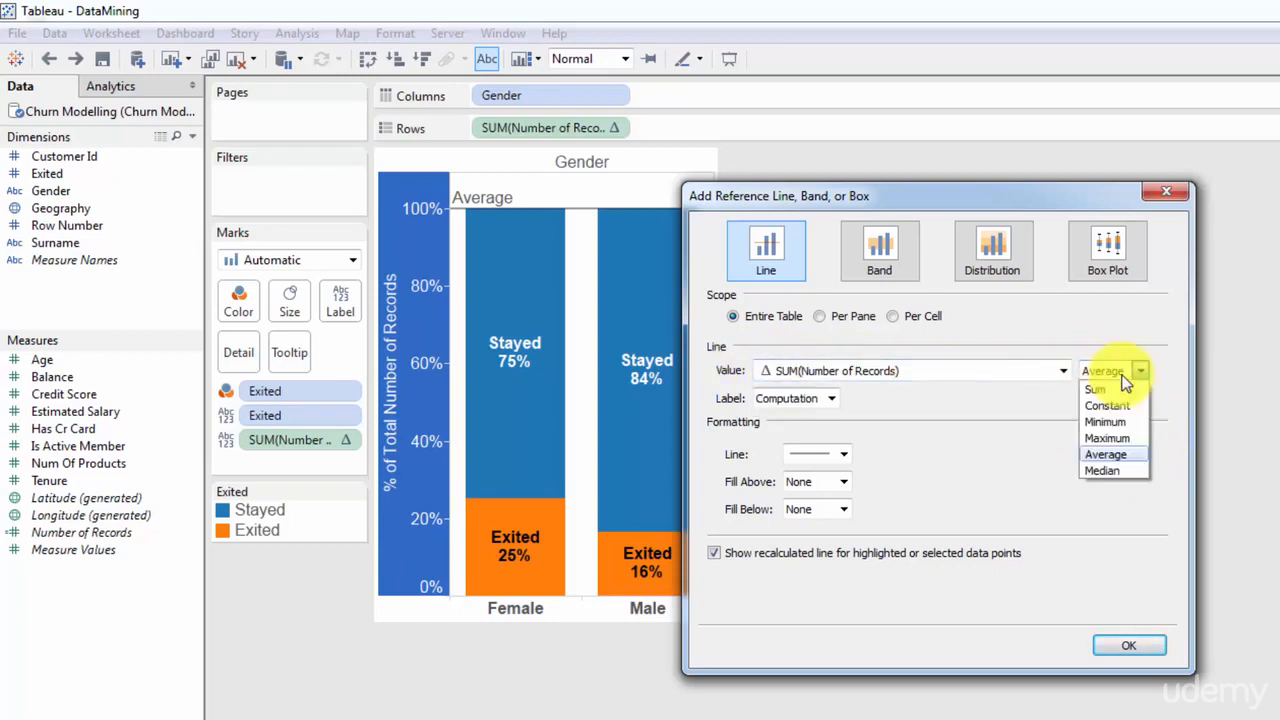
left_click(1121, 457)
Set the reference line's value to a constant of 0.20
left_click(1125, 376)
left_click(1110, 406)
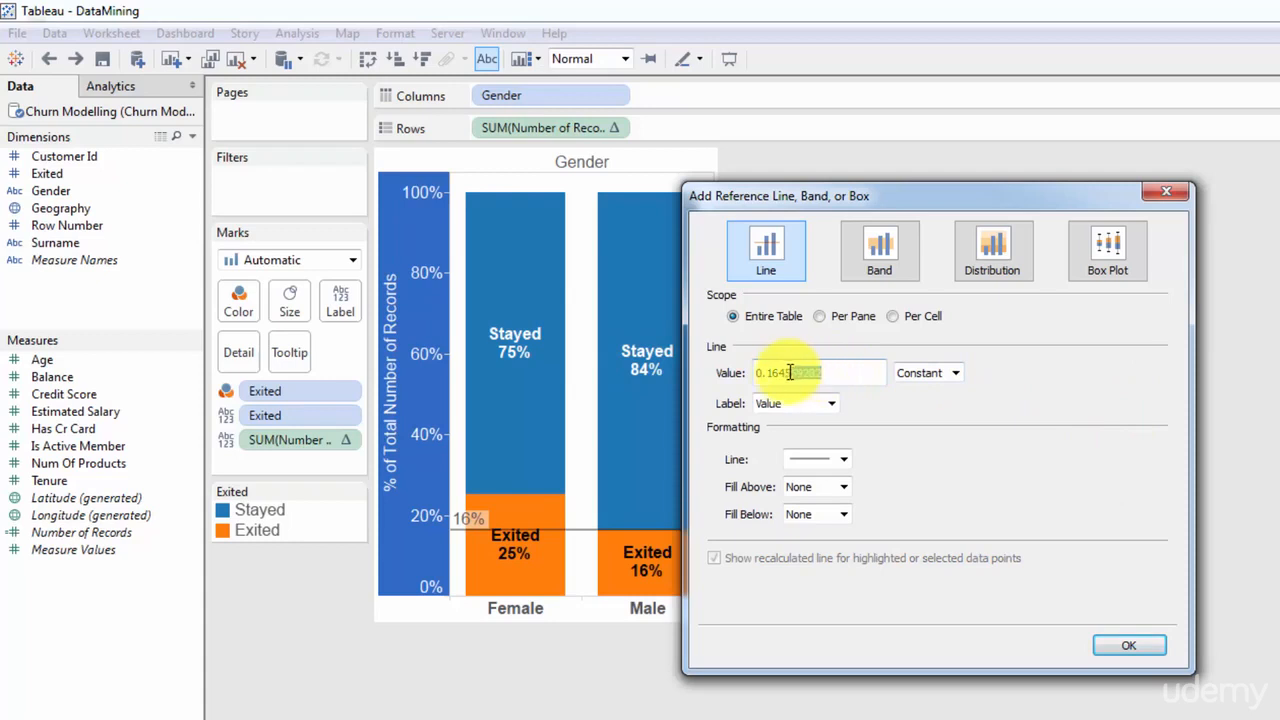
left_click_drag(822, 372, 766, 372)
type("20")
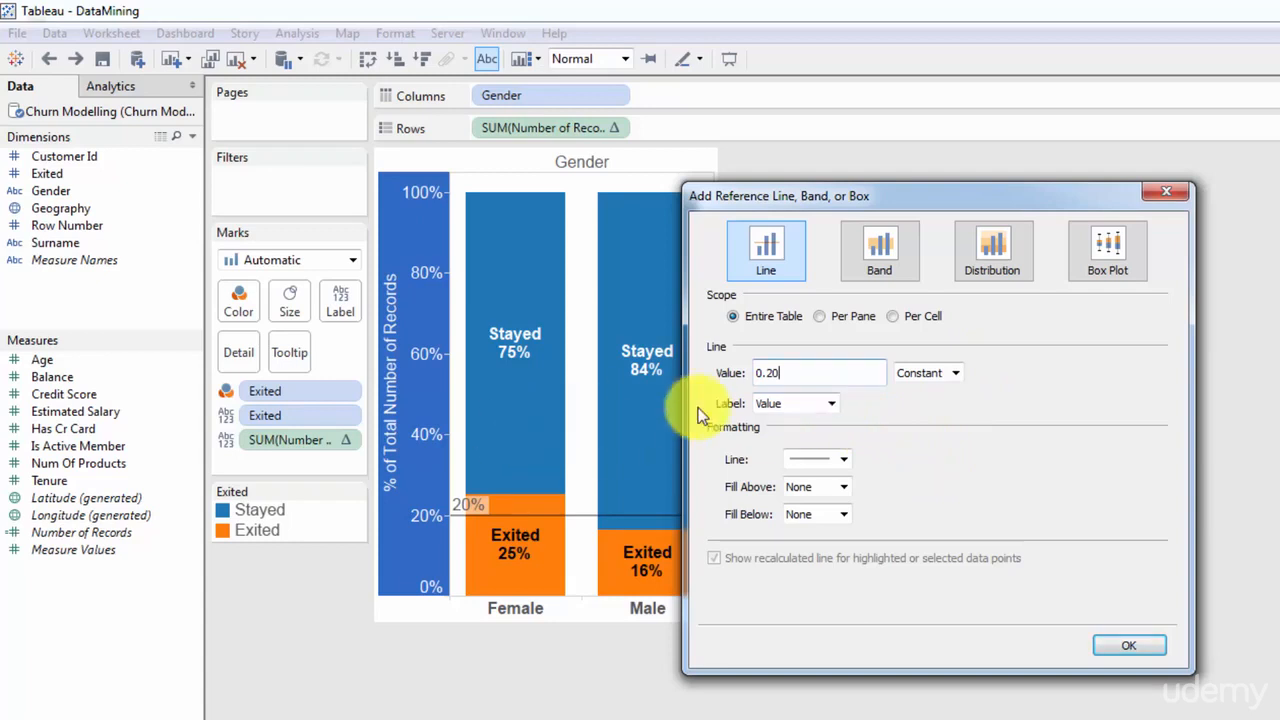
Try the Computation and Custom label options for the reference line and set its label to None
left_click(831, 405)
left_click(828, 421)
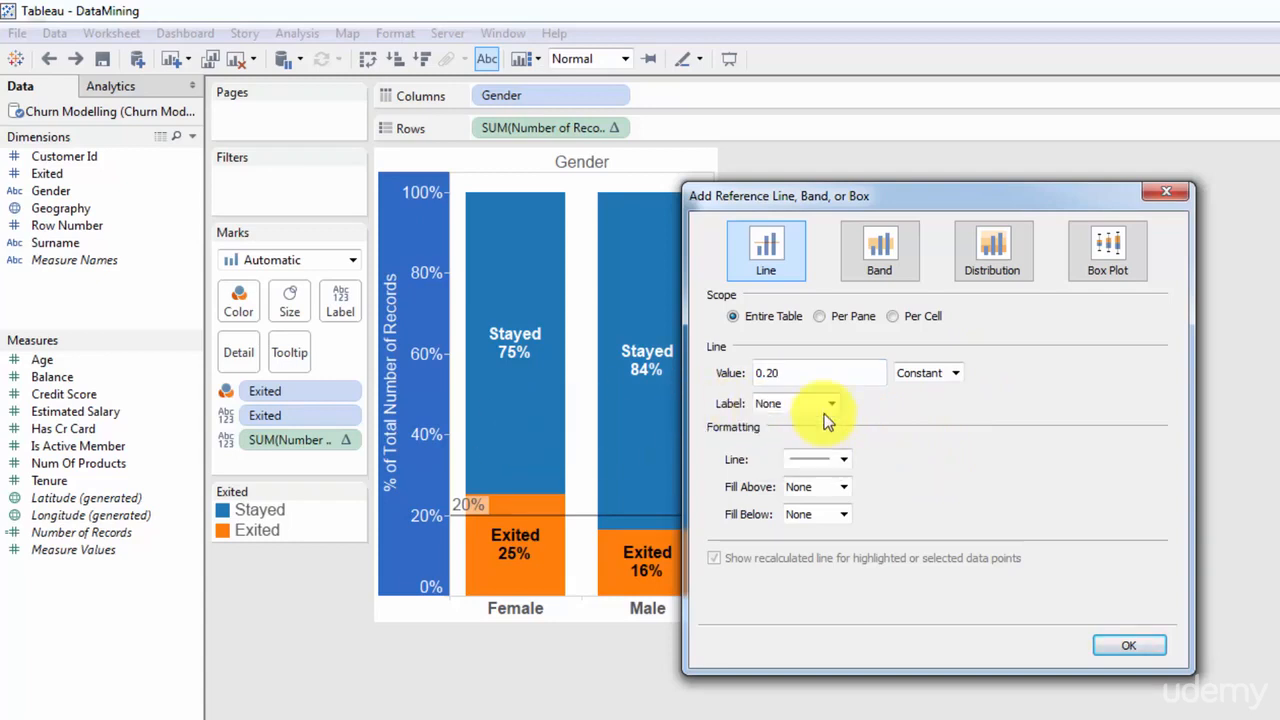
left_click(828, 409)
left_click(822, 434)
left_click(824, 408)
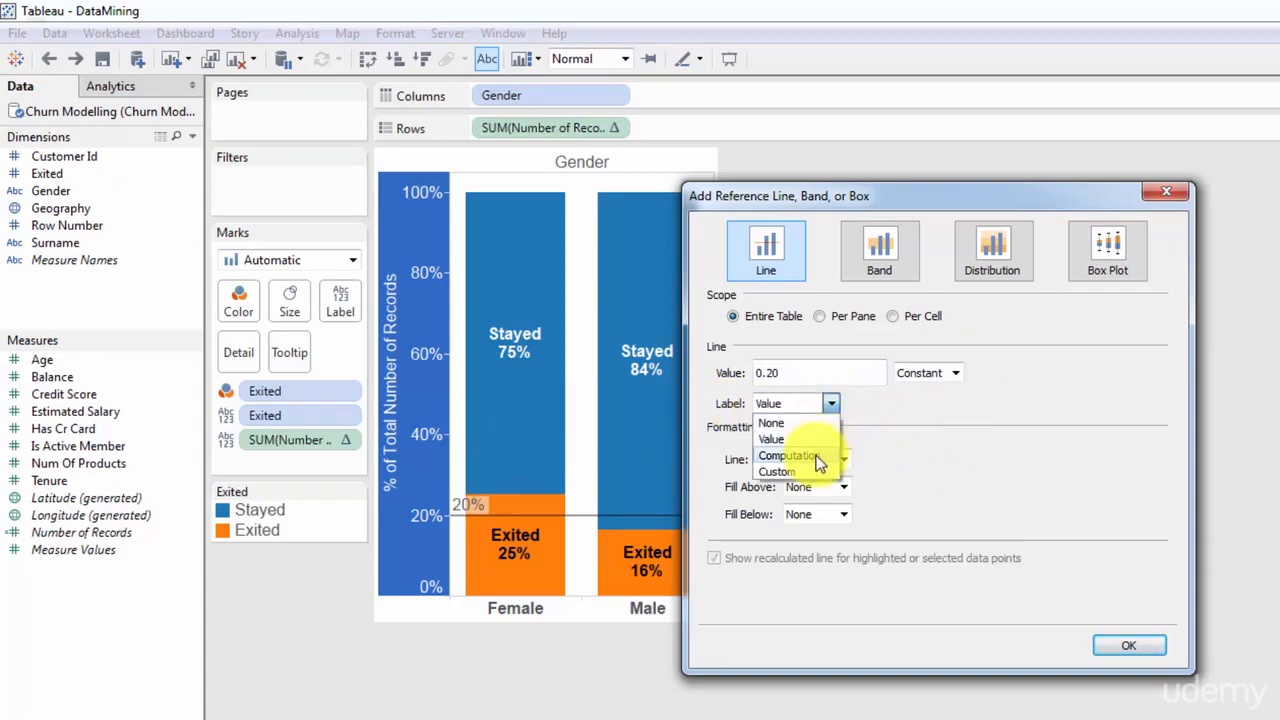
left_click(818, 456)
left_click(828, 407)
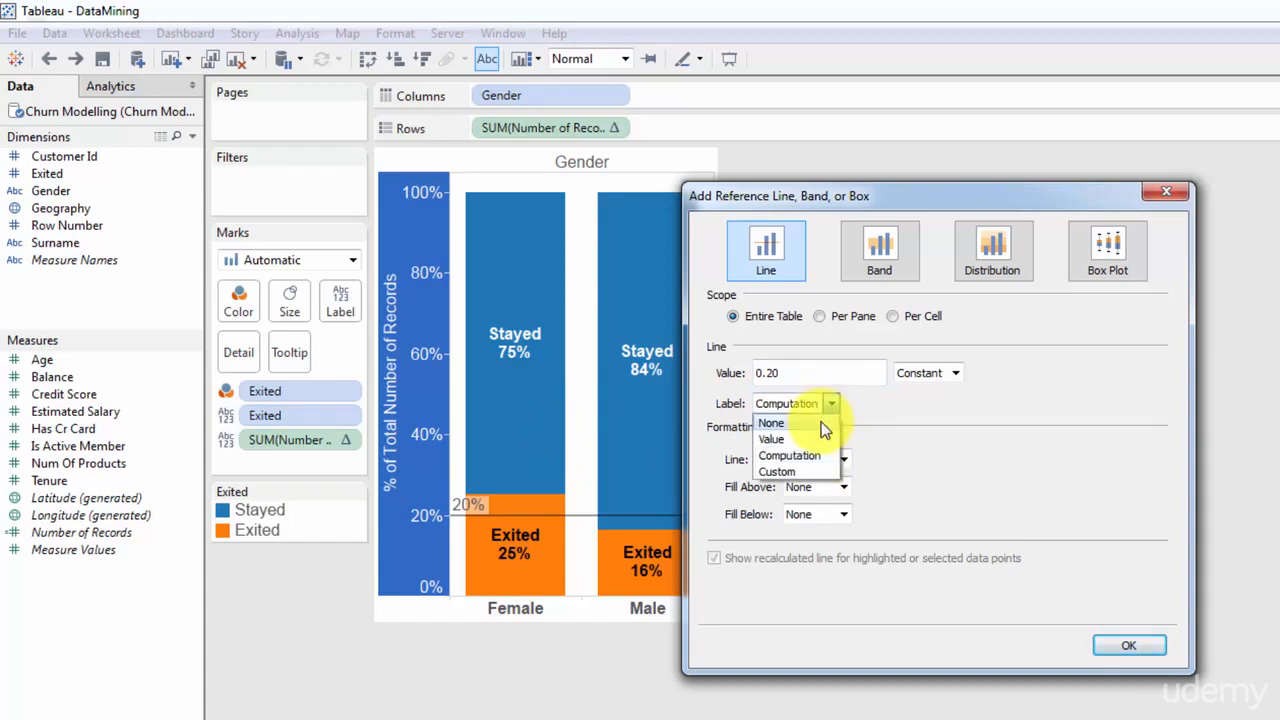
left_click(800, 471)
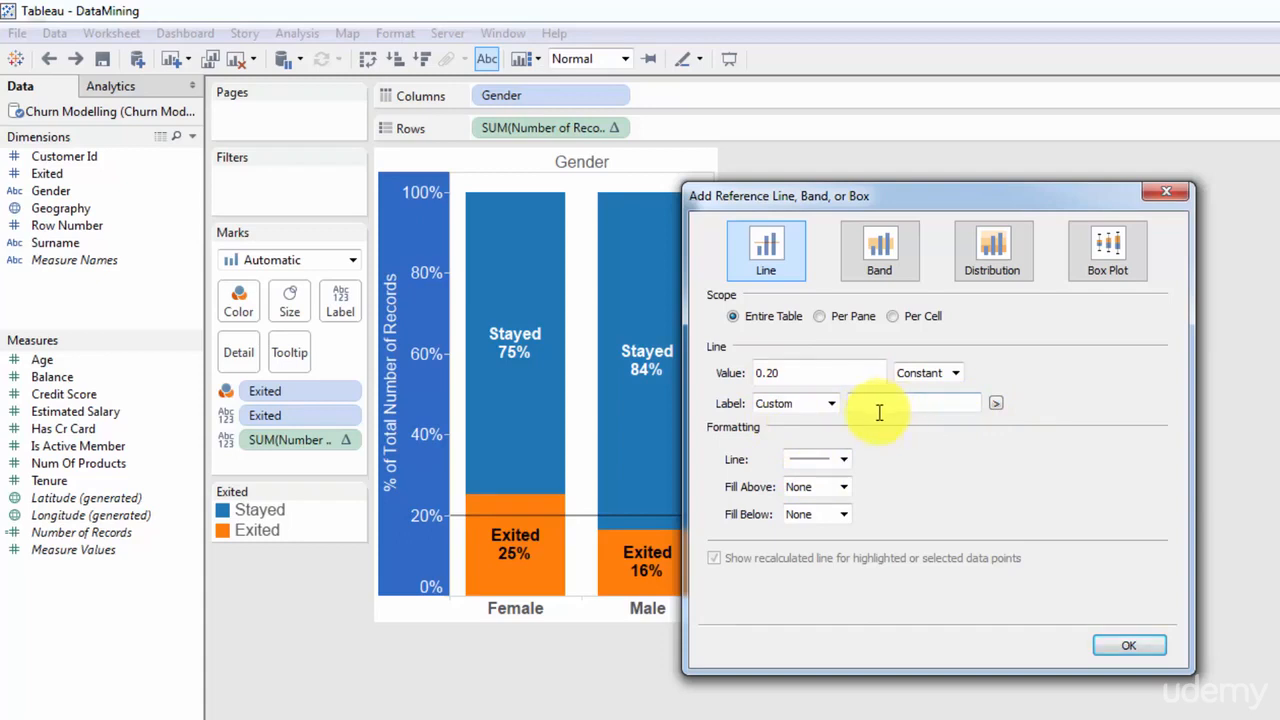
left_click(834, 404)
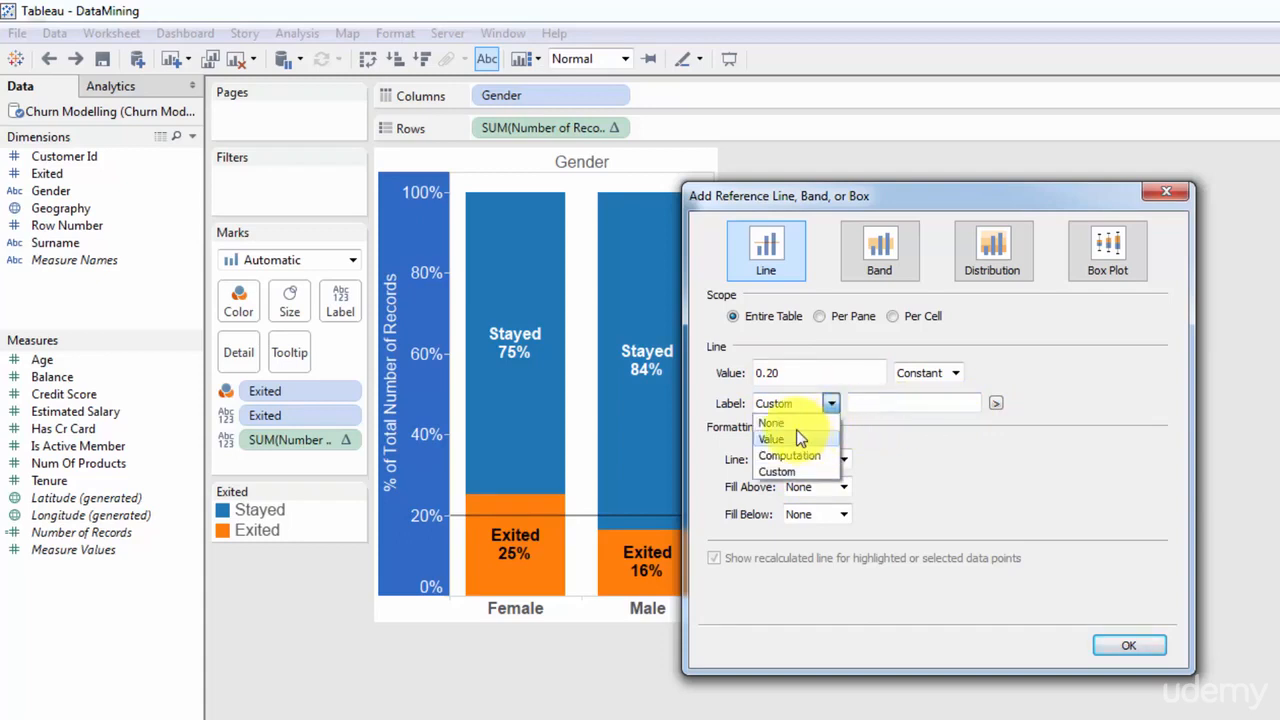
left_click(771, 423)
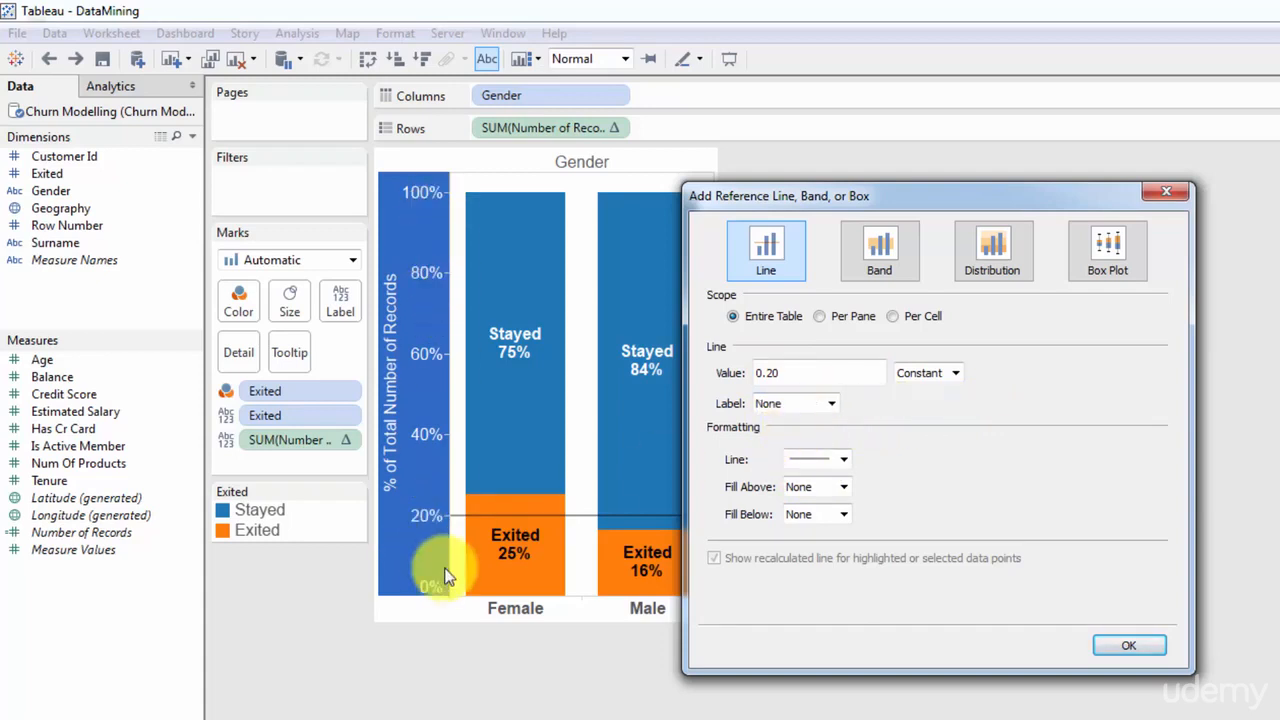
Try the dashed and dotted styles on the reference line and return it to a solid line
left_click(843, 459)
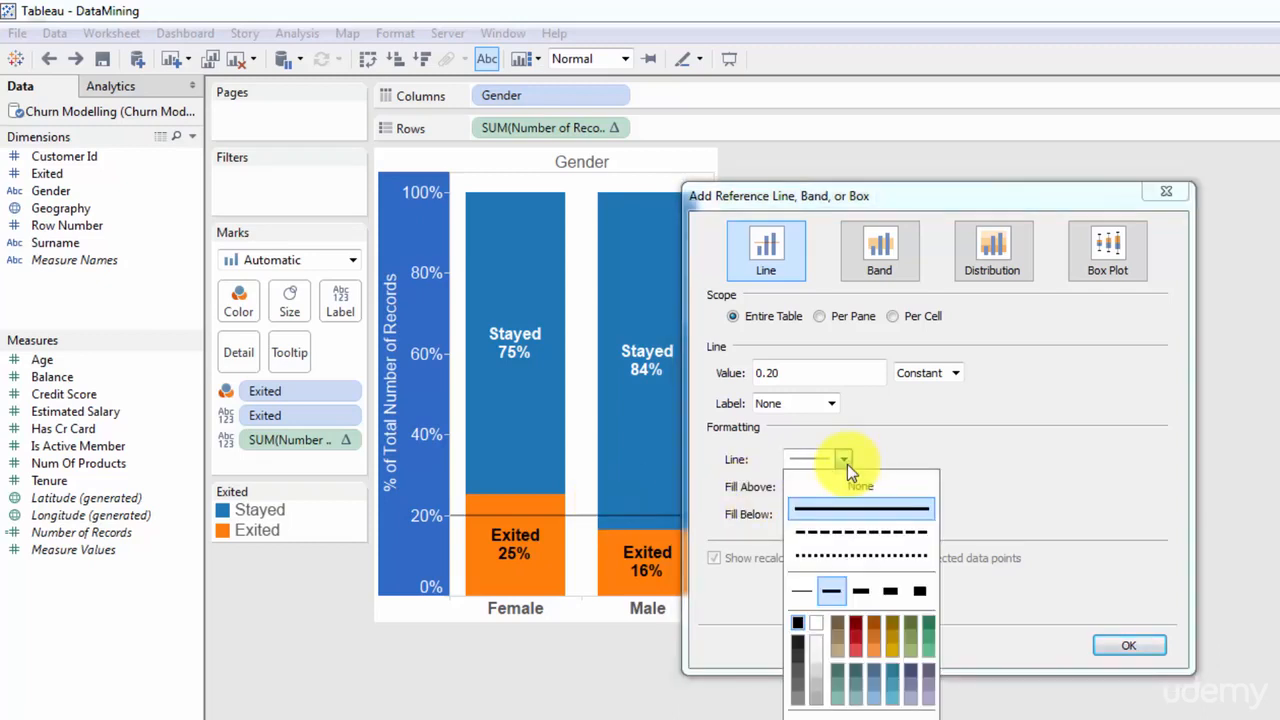
left_click(842, 528)
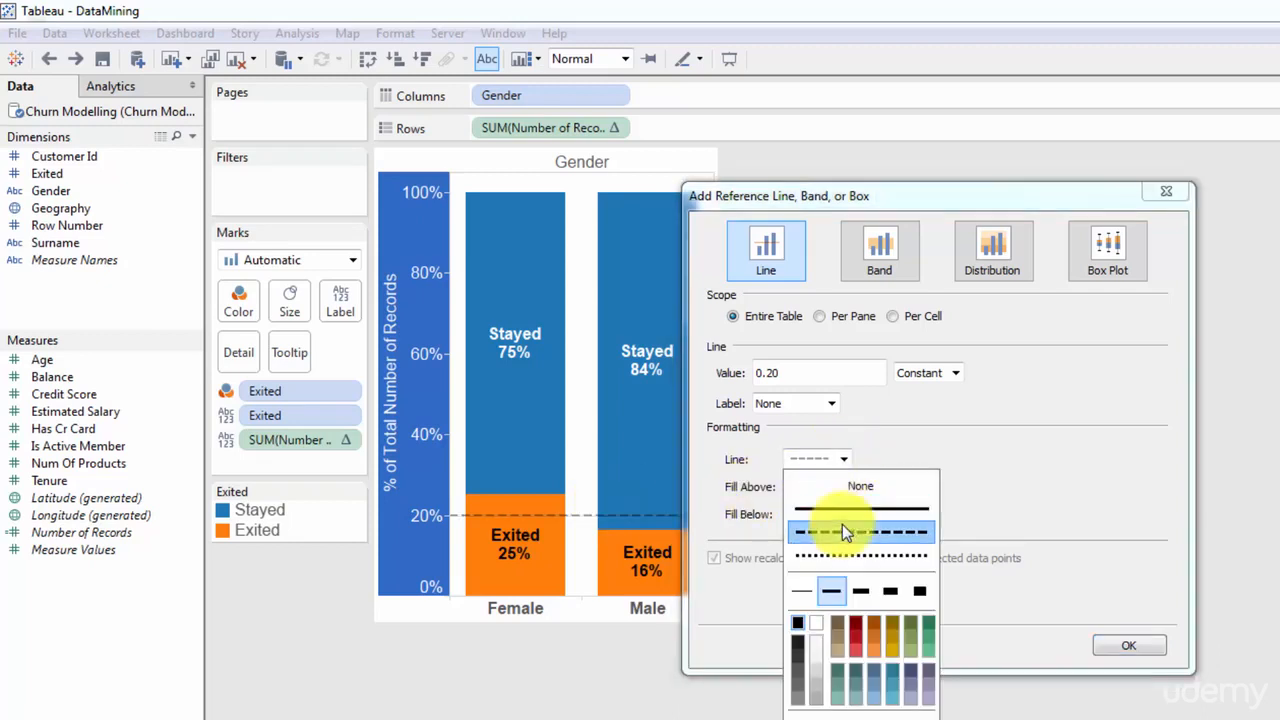
left_click(847, 462)
left_click(847, 462)
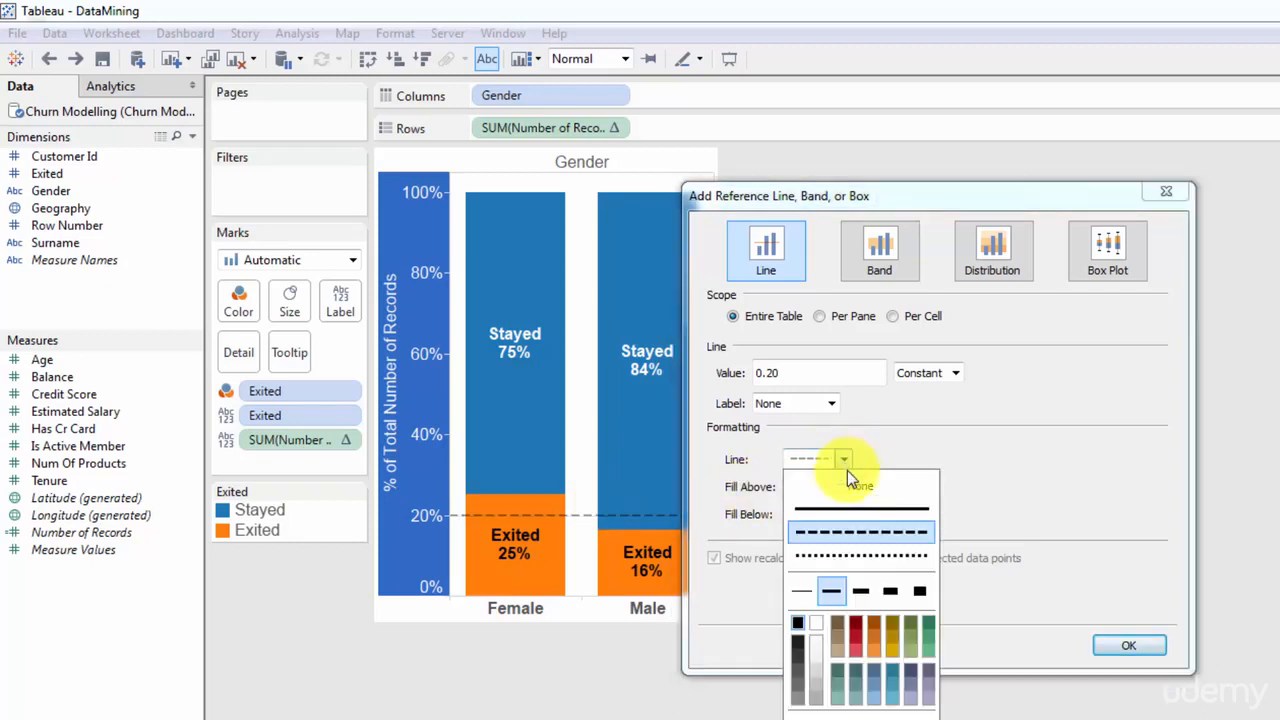
left_click(862, 556)
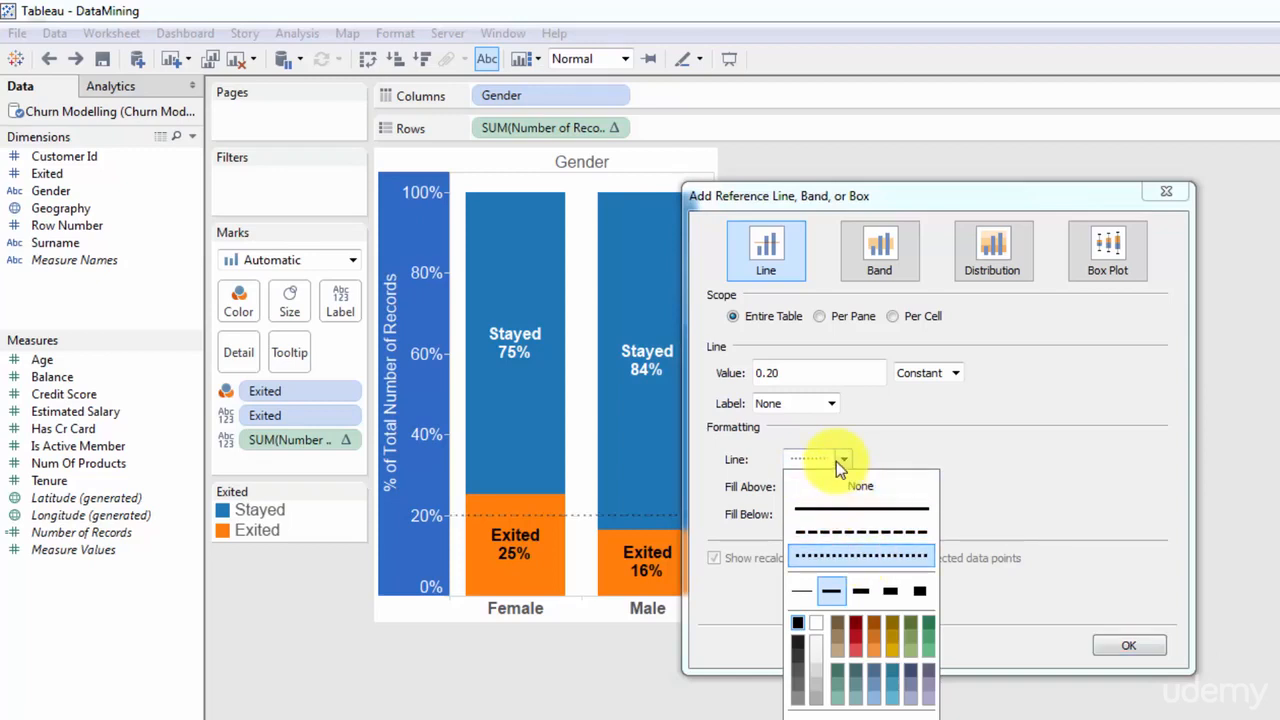
left_click(850, 509)
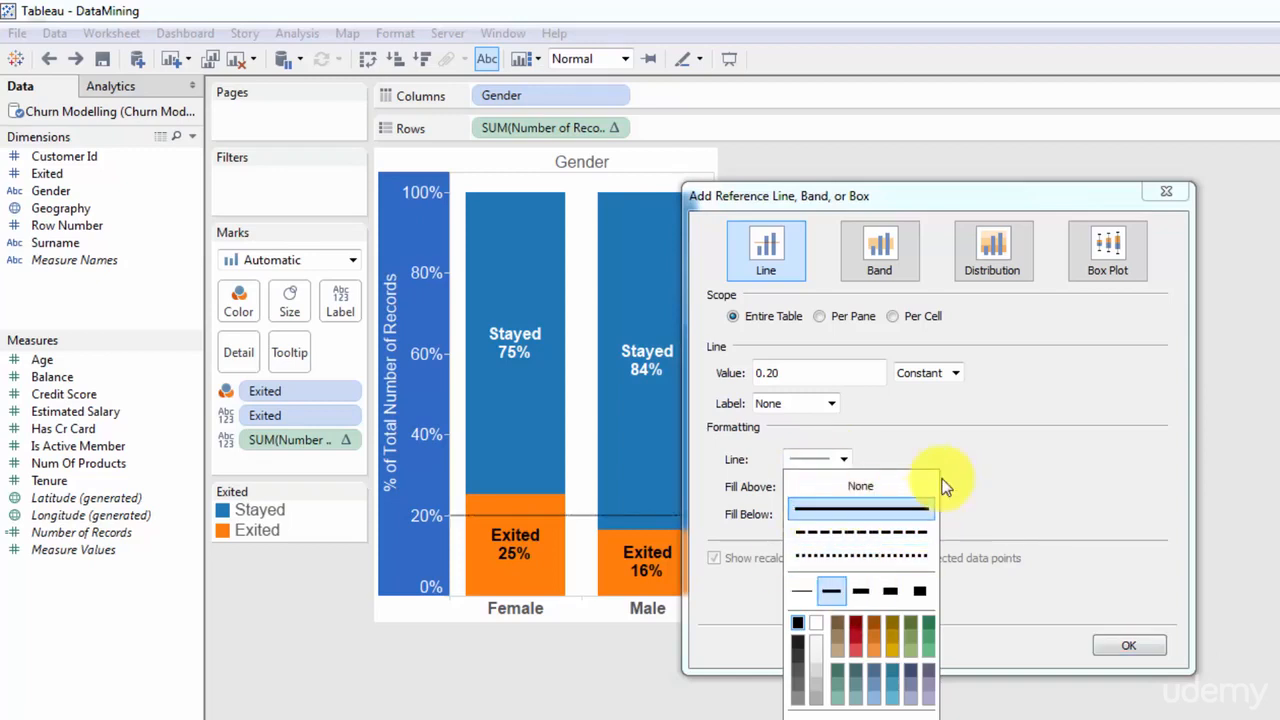
left_click(1004, 466)
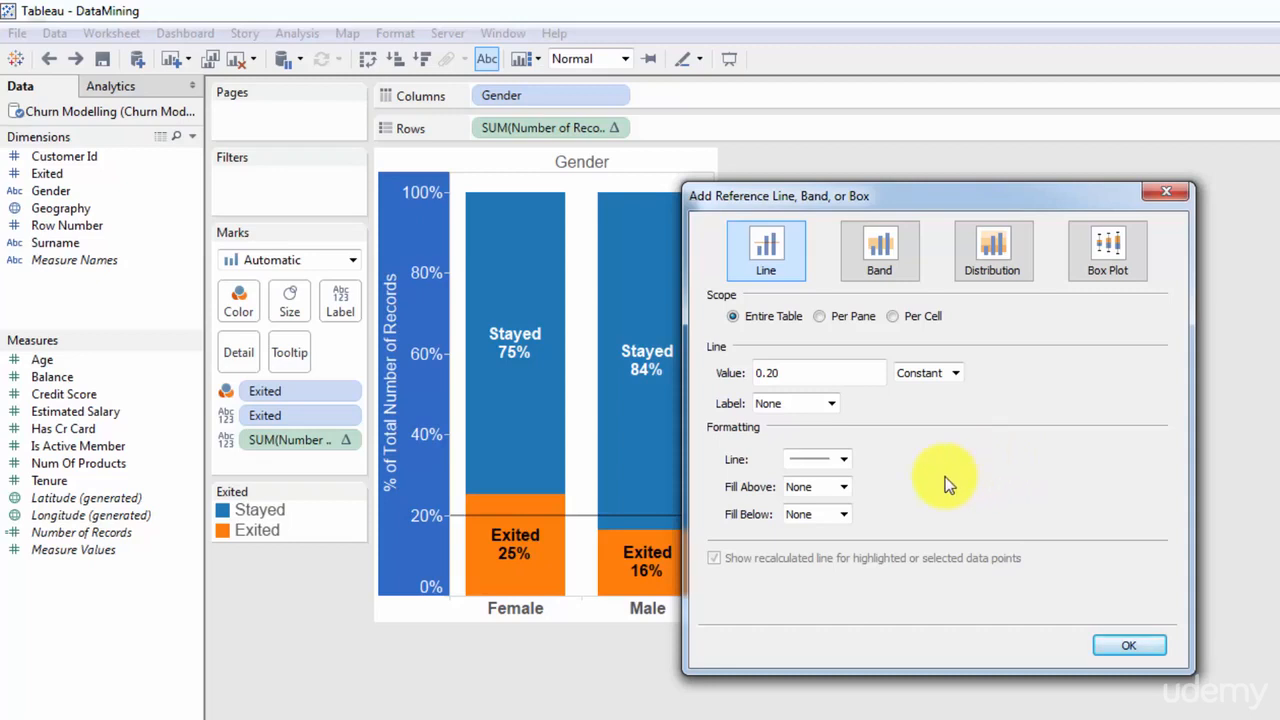
left_click(844, 461)
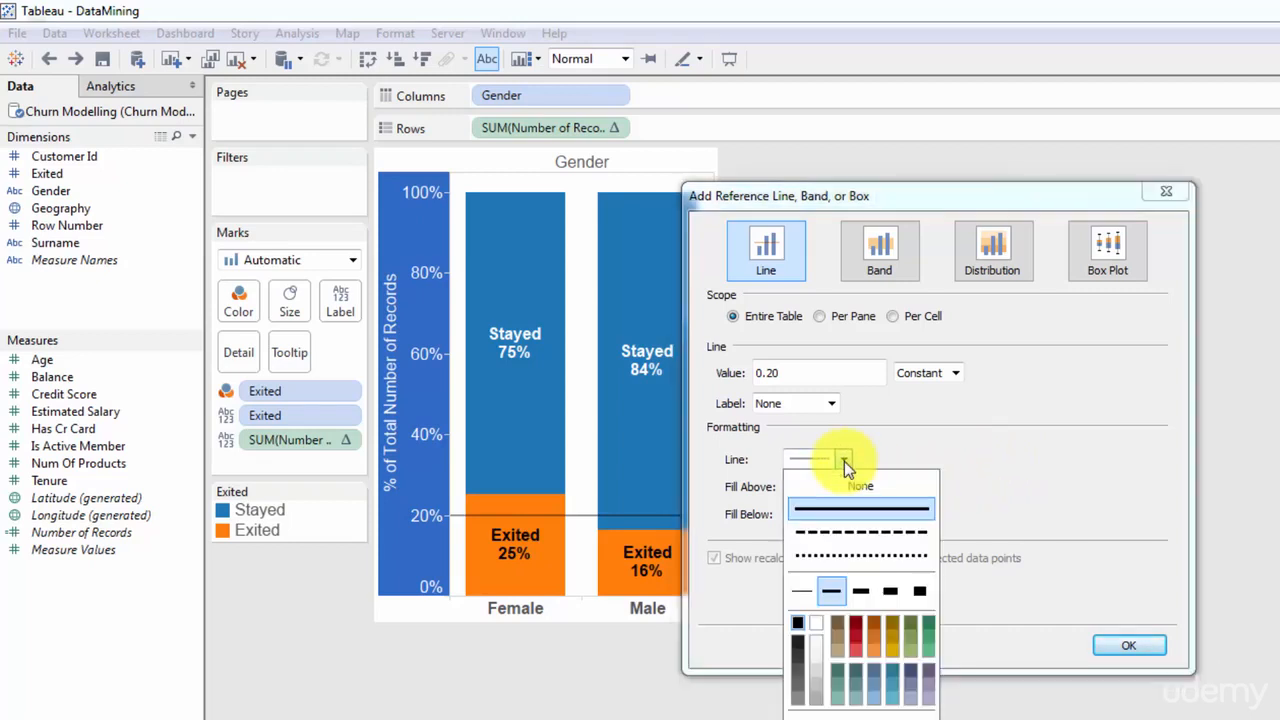
left_click(844, 461)
Apply the reference line to the chart and clear the axis selection
left_click(1128, 644)
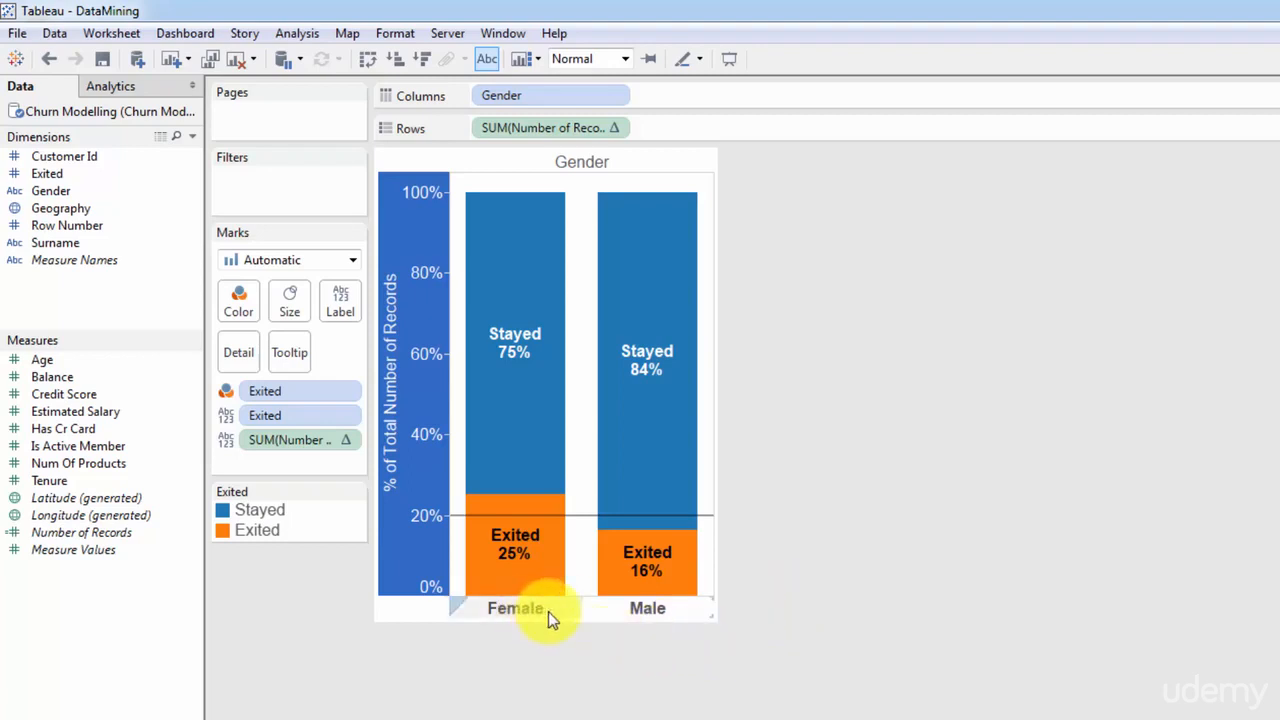
mouse_move(706, 592)
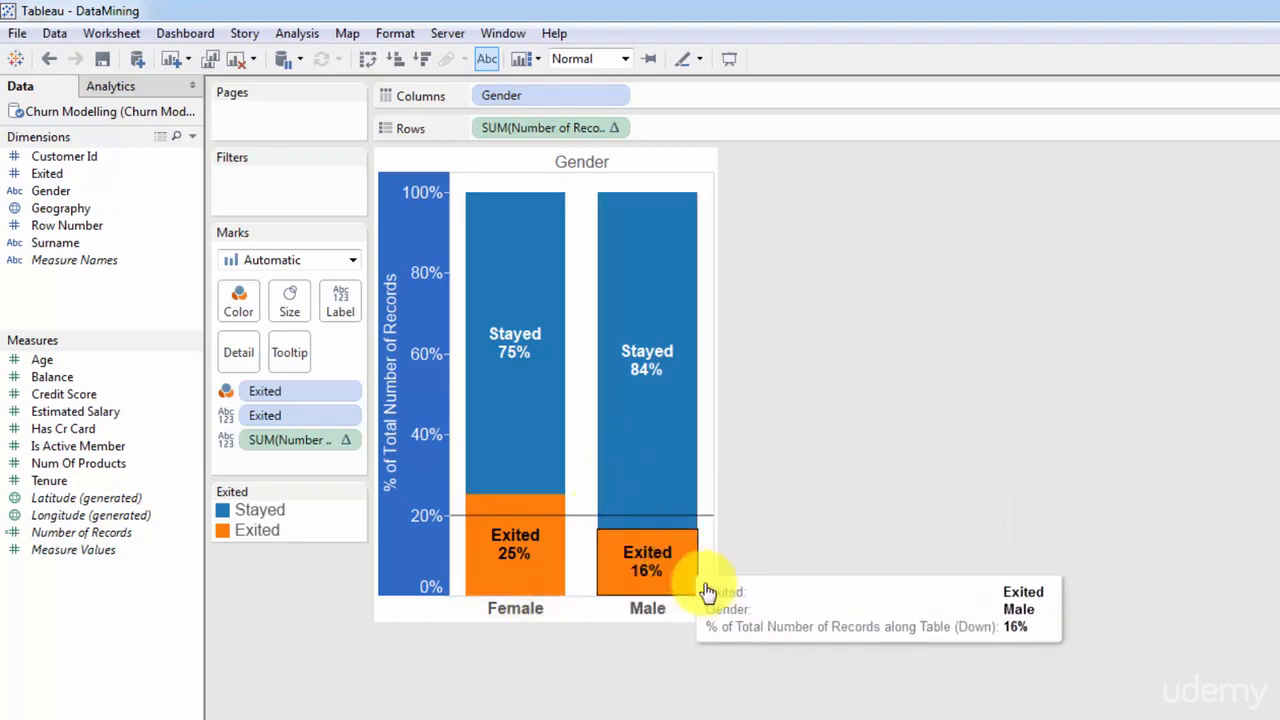
left_click(877, 633)
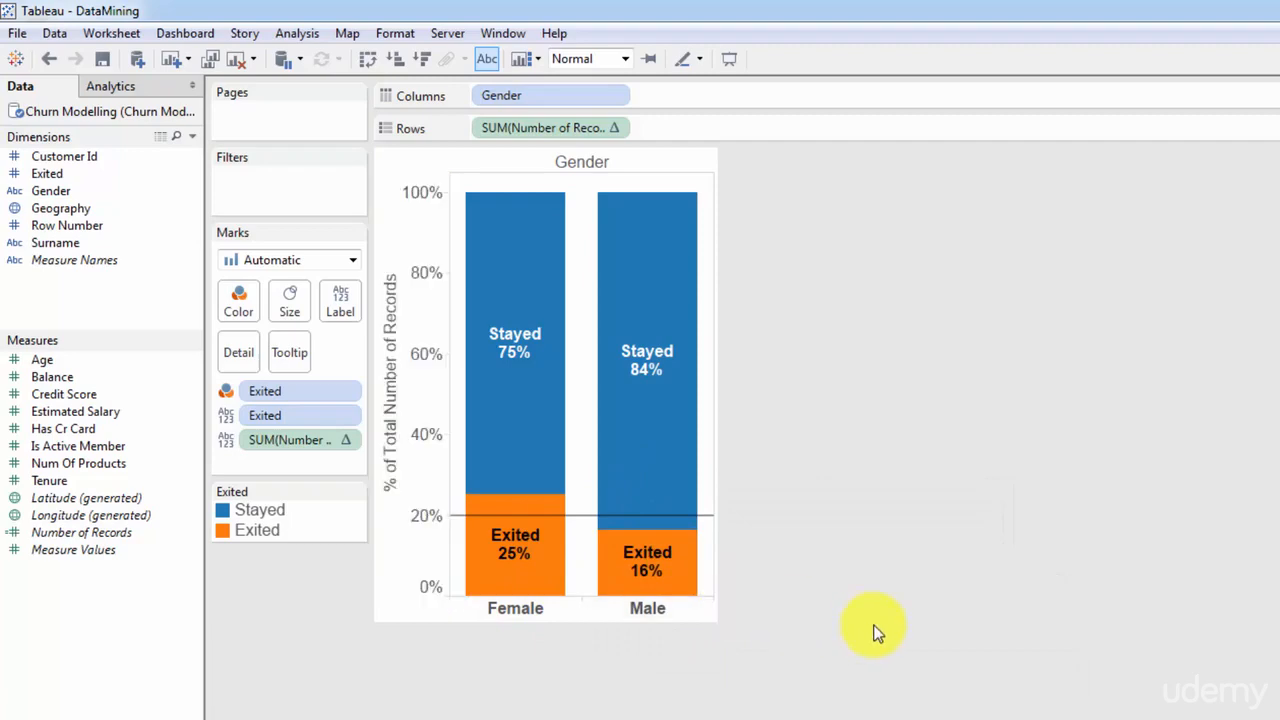